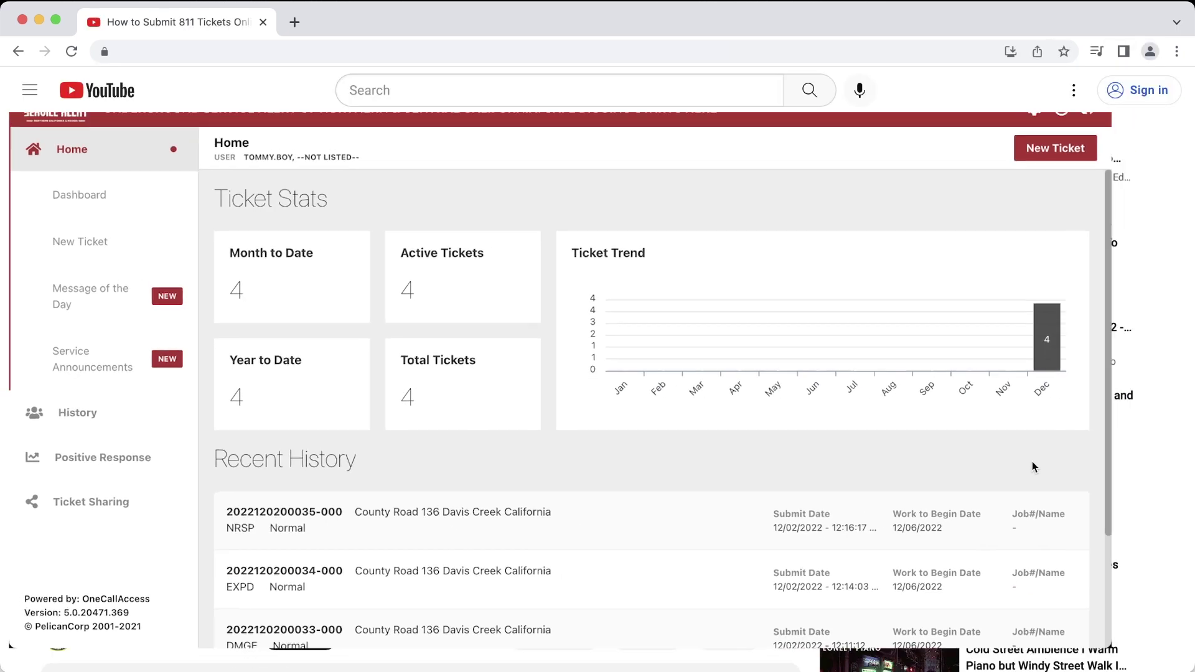
Step: Expand the training video's description to reveal its full overview, chapter times and links
scroll(15, 363, down, 5)
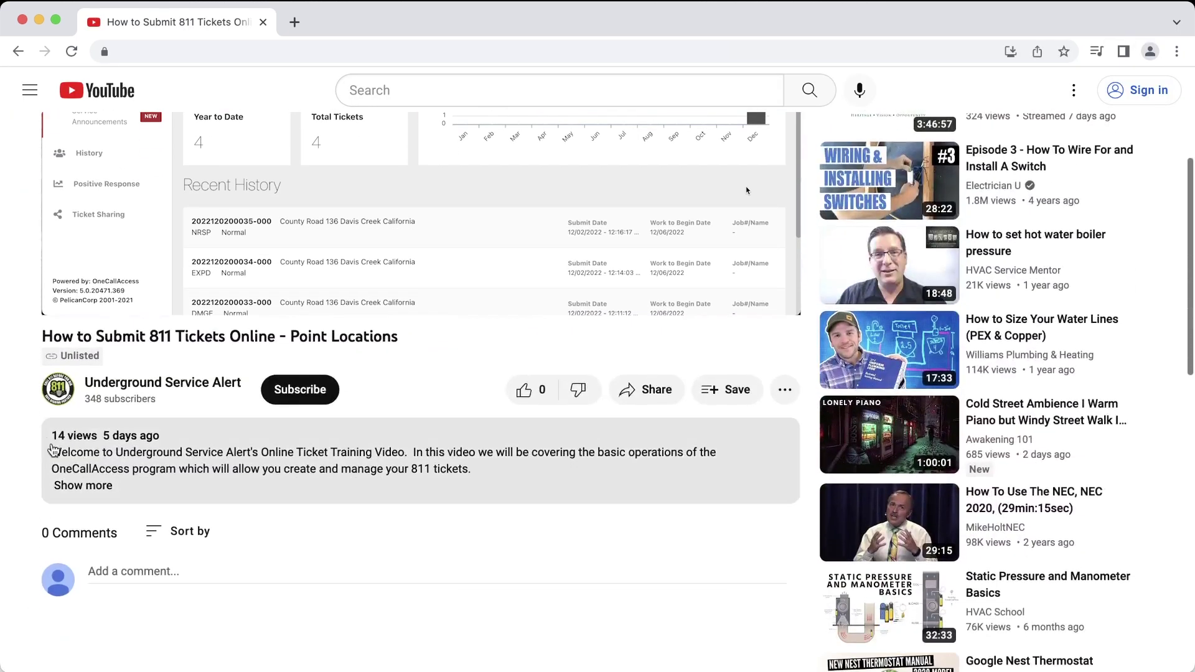
click(62, 484)
scroll(36, 496, down, 5)
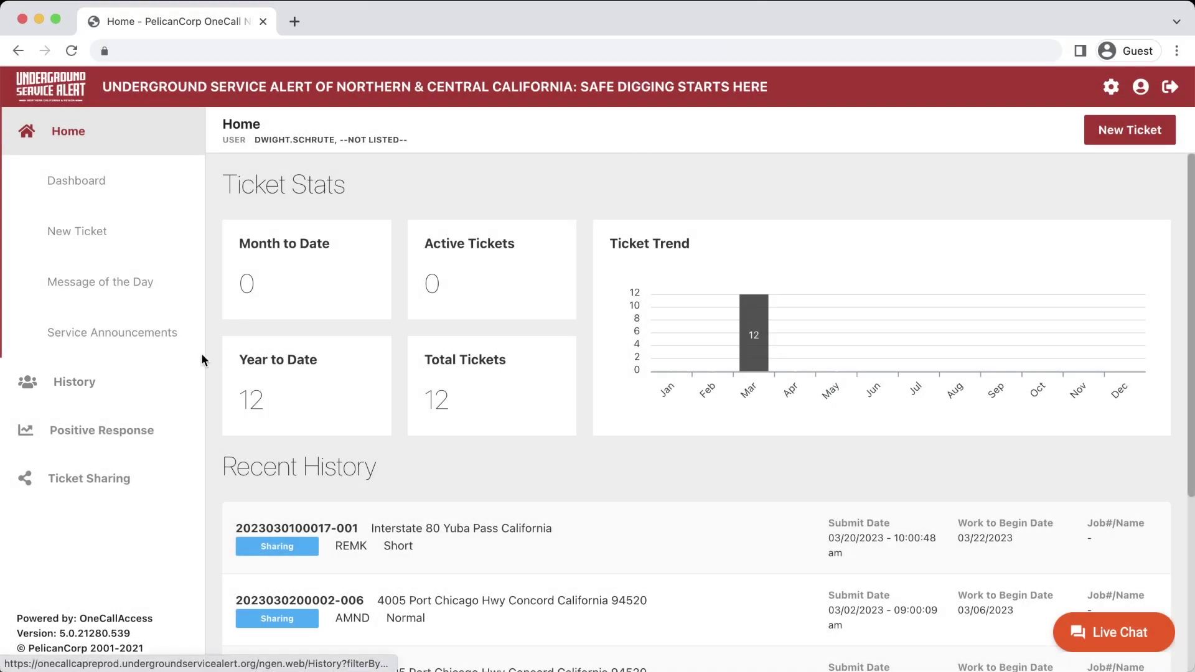
Step: On the History page, clear both Created date fields and search without date limits
click(141, 380)
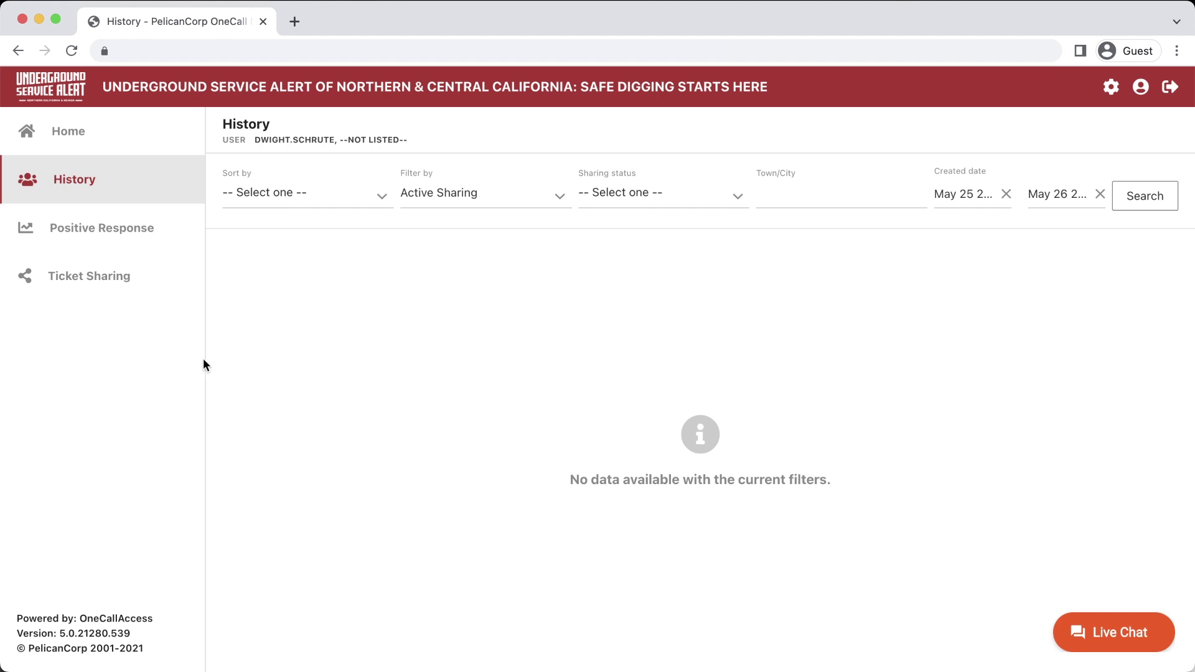
click(1006, 193)
click(1100, 194)
click(1132, 202)
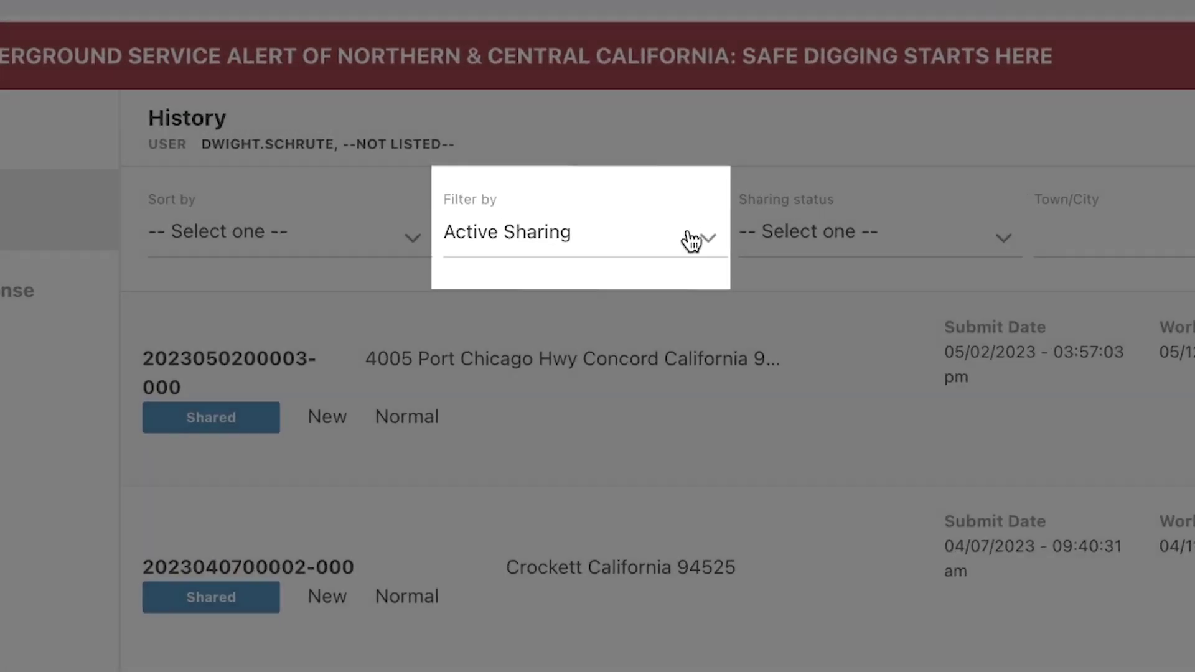
click(681, 238)
scroll(634, 480, down, 1)
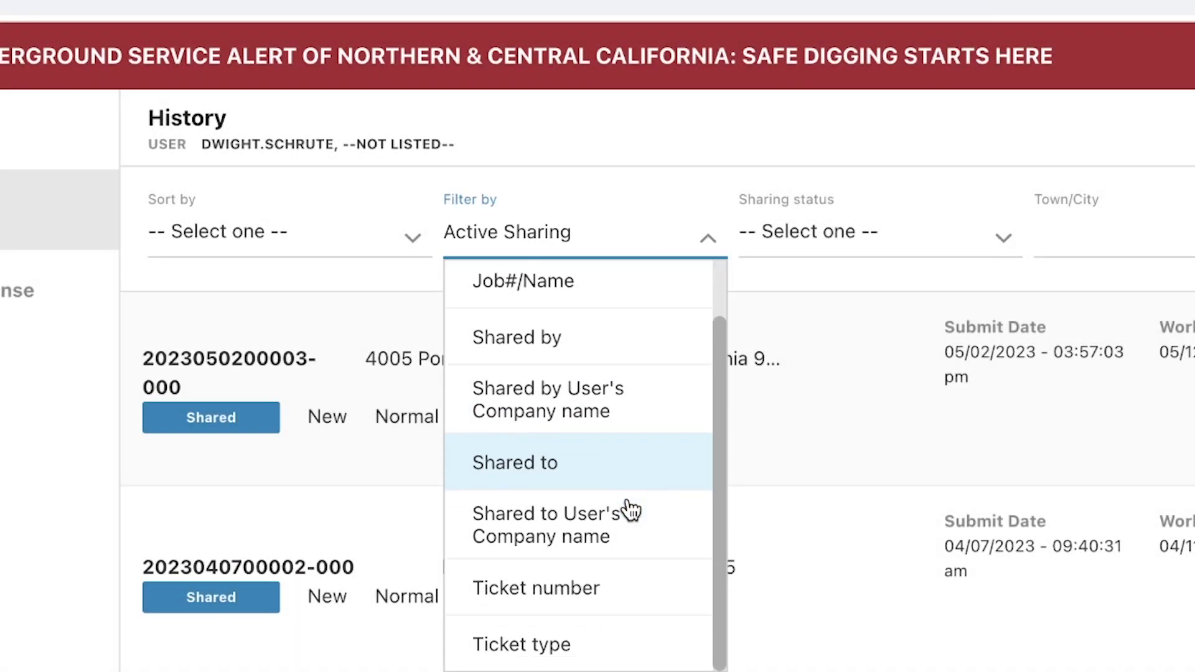
click(619, 589)
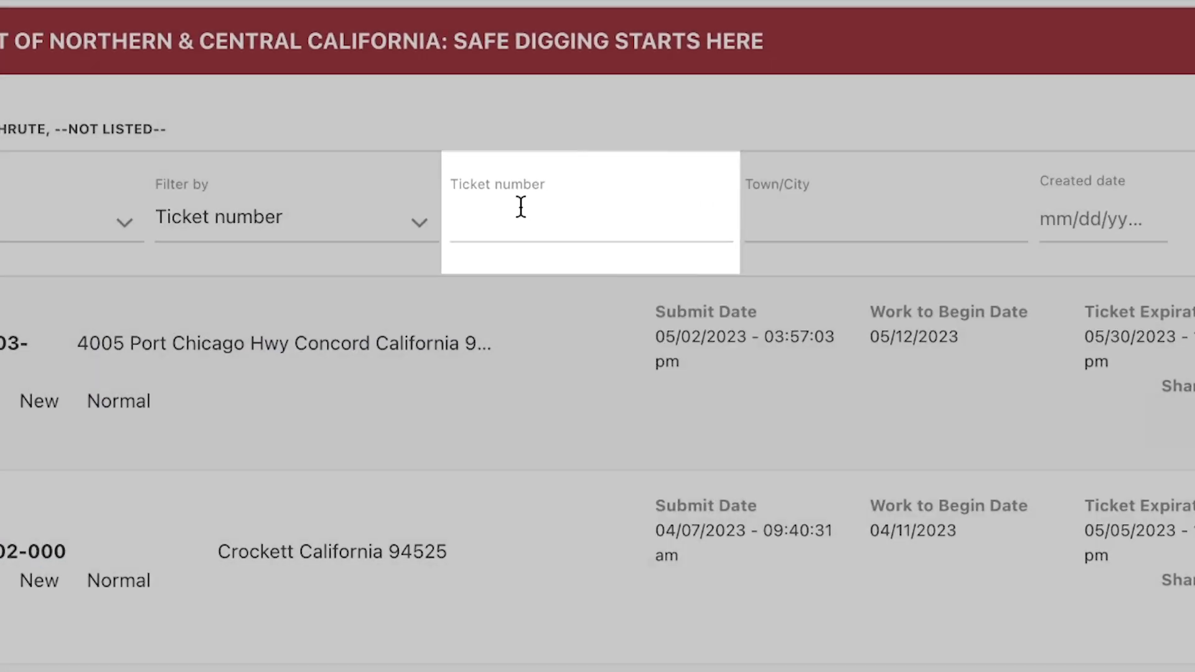
click(620, 187)
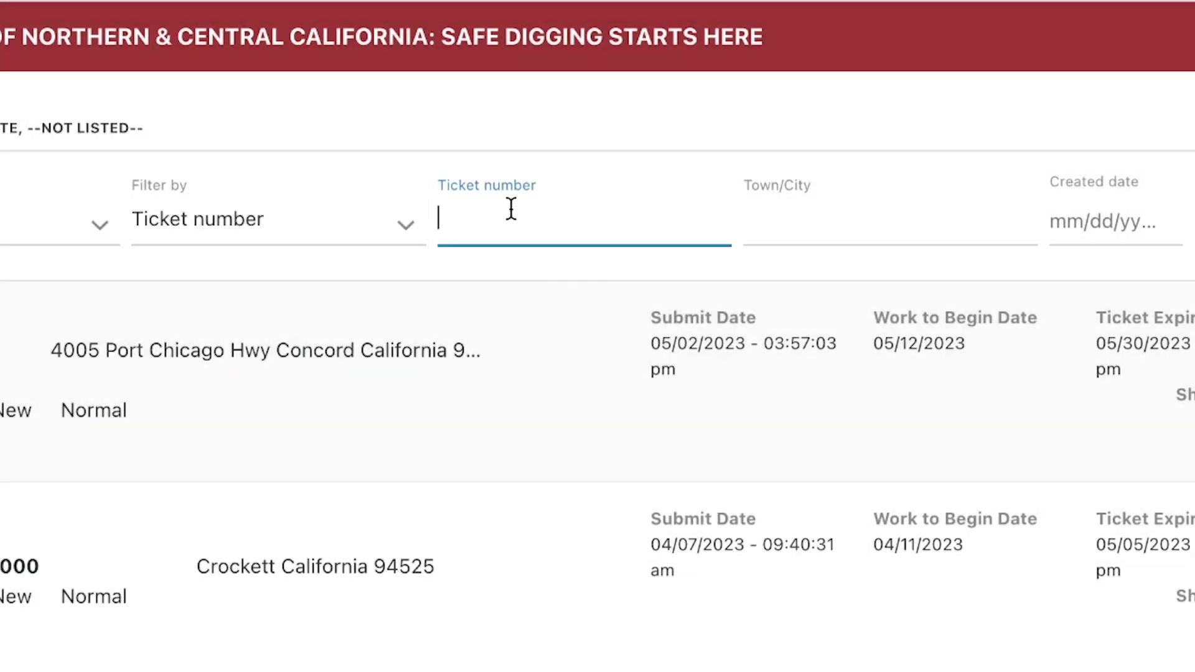
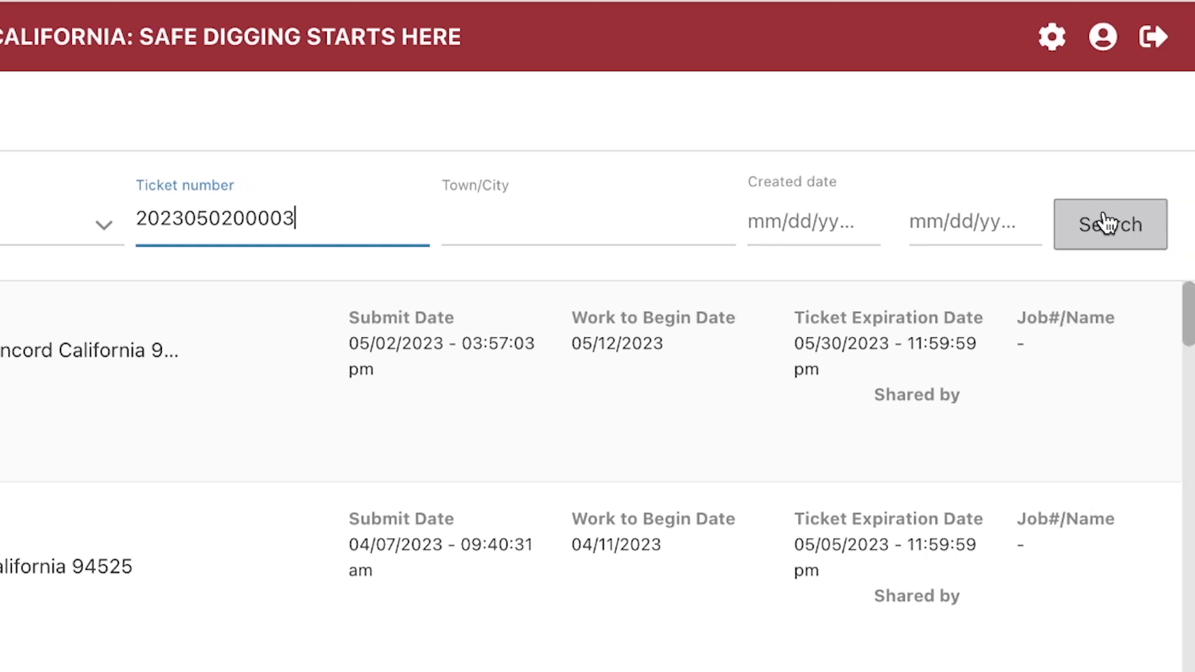
click(1103, 223)
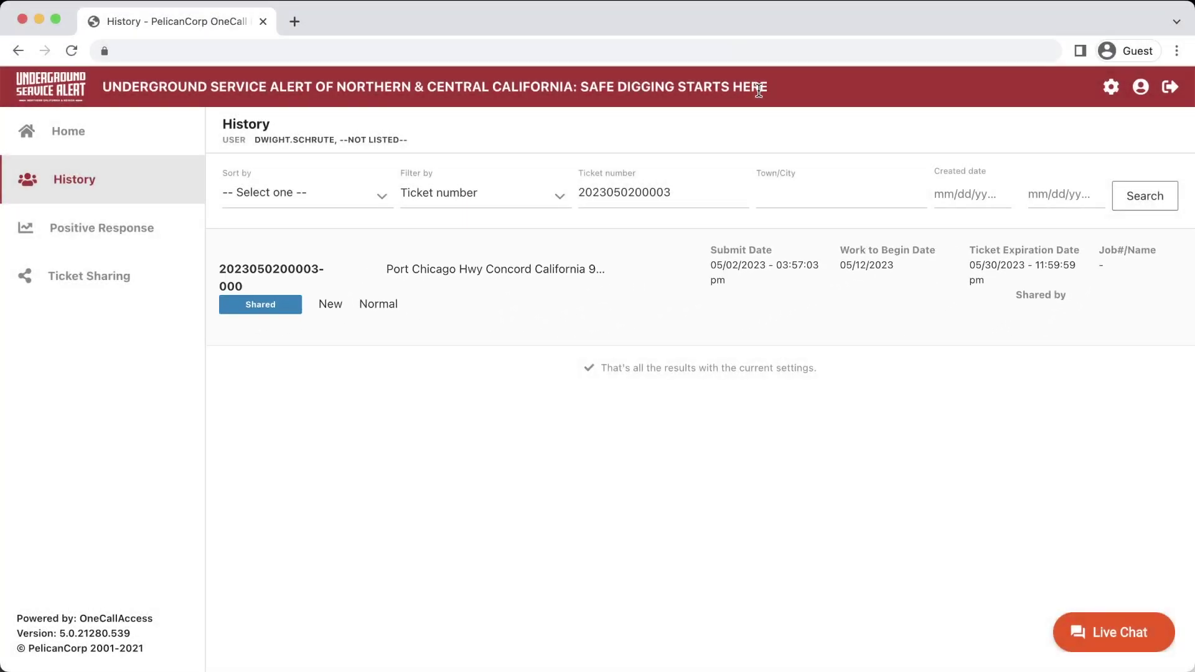
click(672, 317)
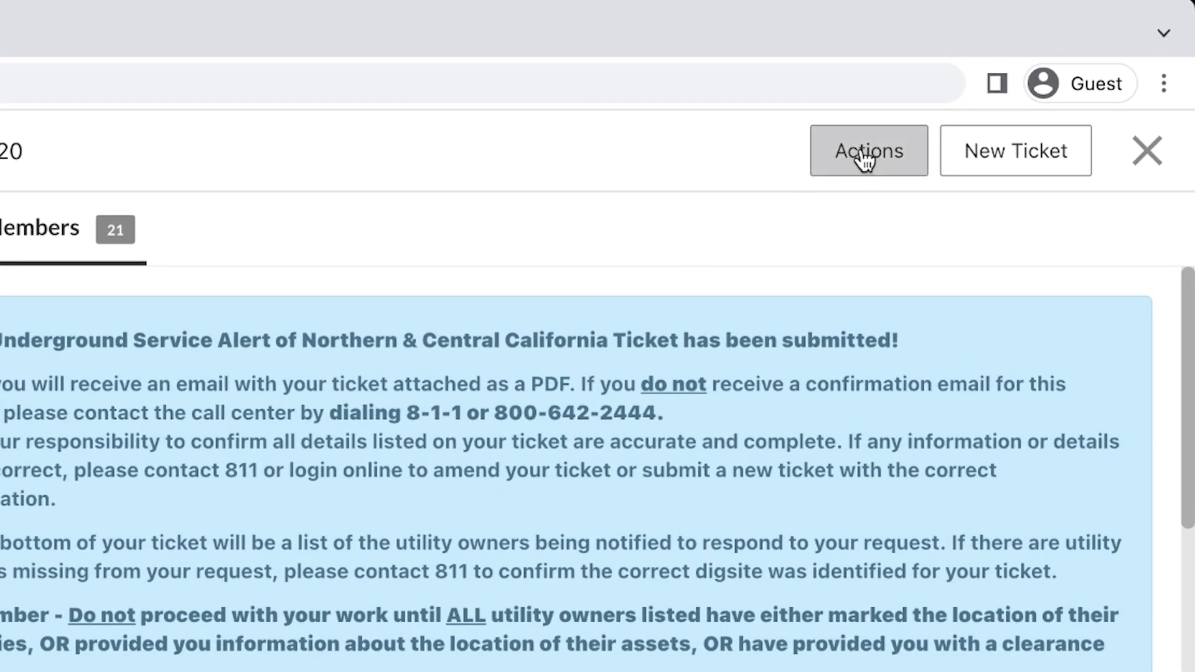
Step: Review the ticket's Actions menu and Ticket details, including its 05/30/2023 expiration
click(866, 161)
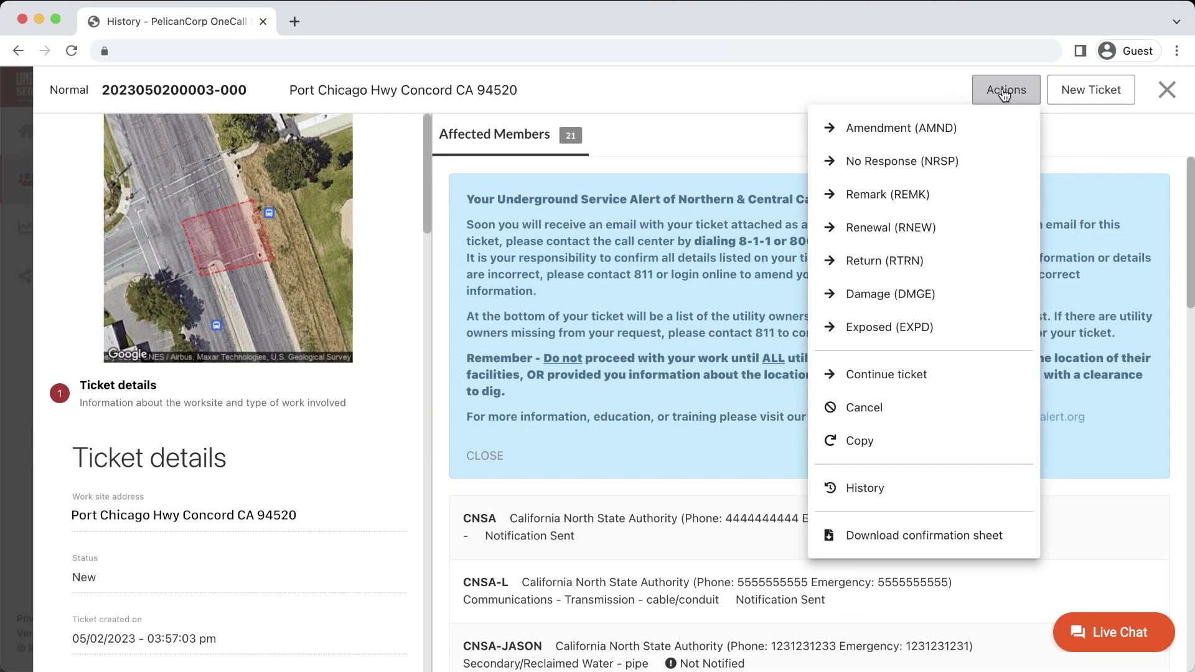
click(1005, 93)
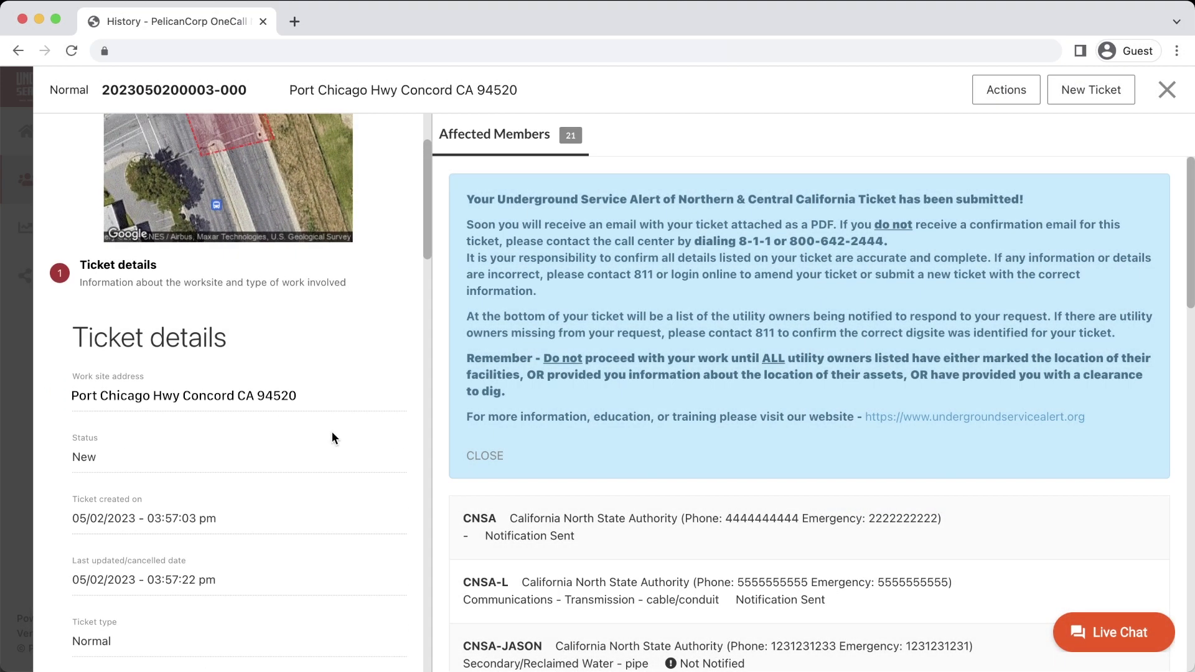
scroll(331, 431, down, 8)
scroll(331, 432, down, 5)
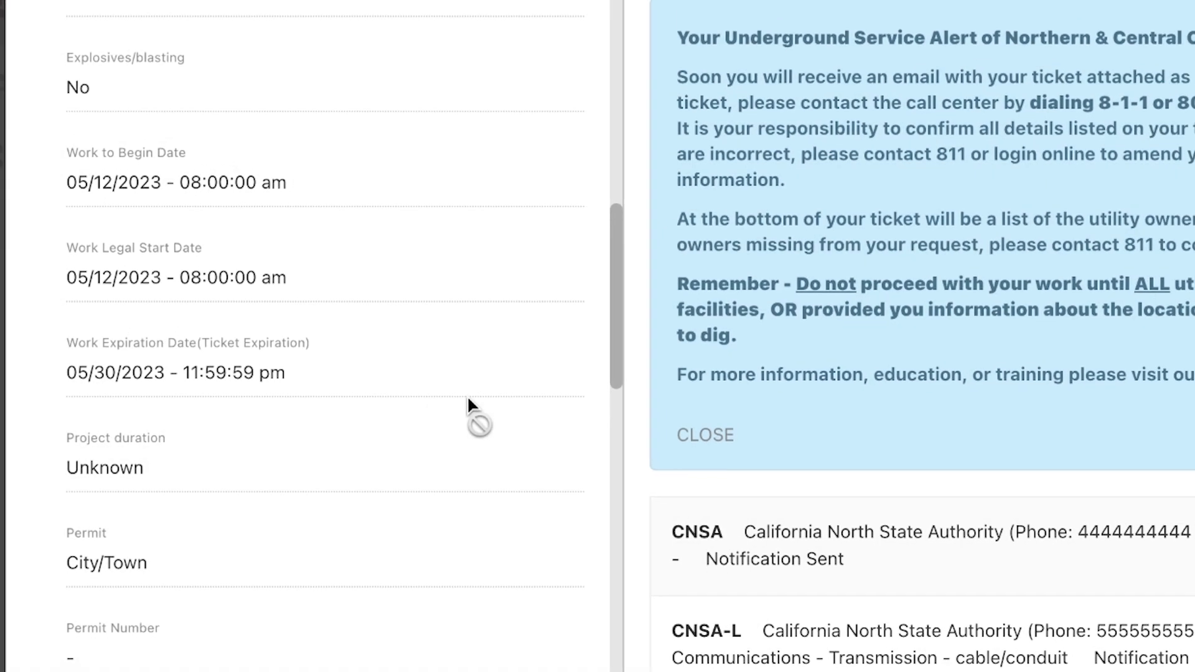
scroll(490, 390, up, 15)
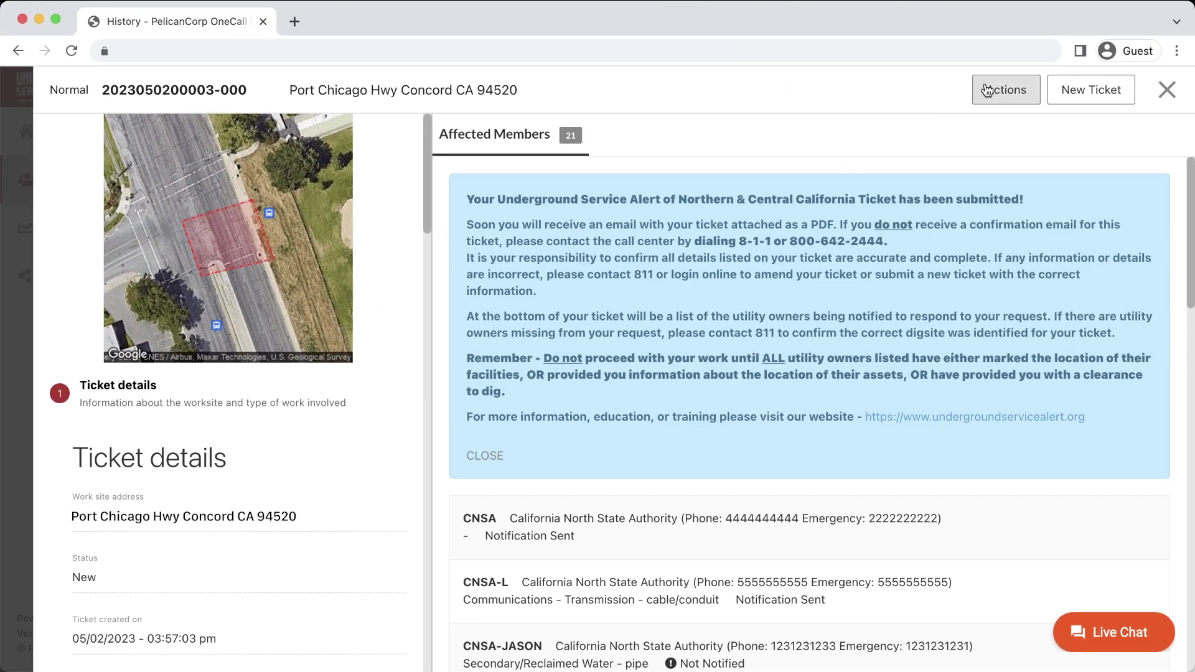
click(1006, 89)
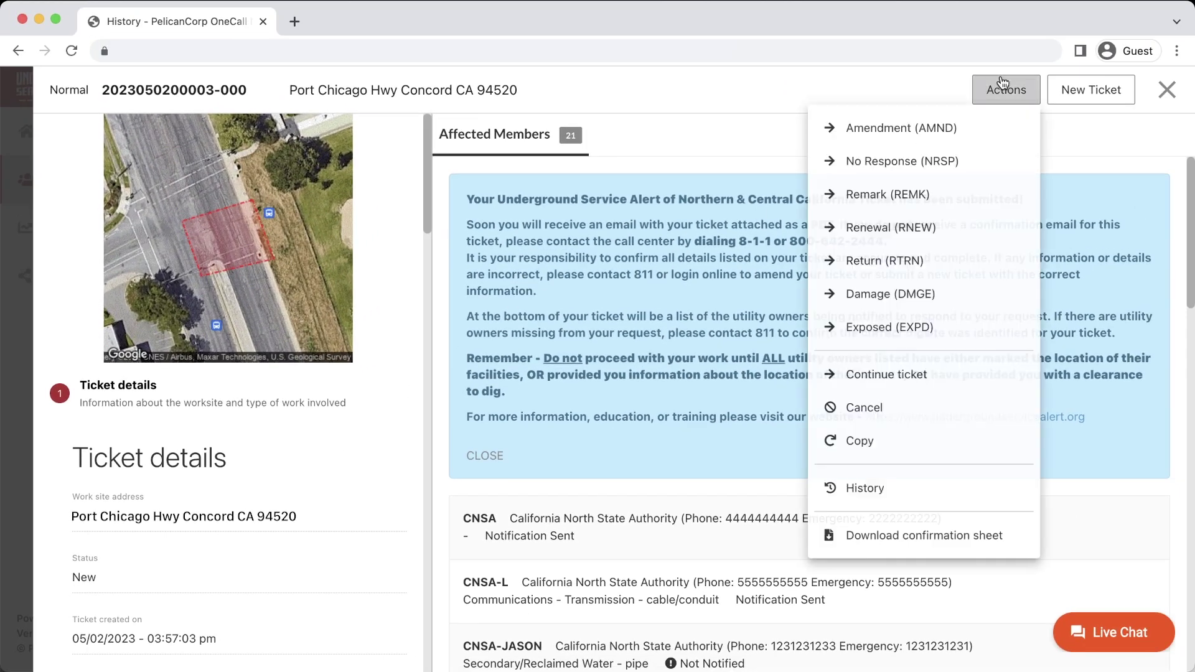
Step: Start a Remark (REMK) with reason 'Remarks requested from the City of Concord. east side of the project in the street.'
click(899, 195)
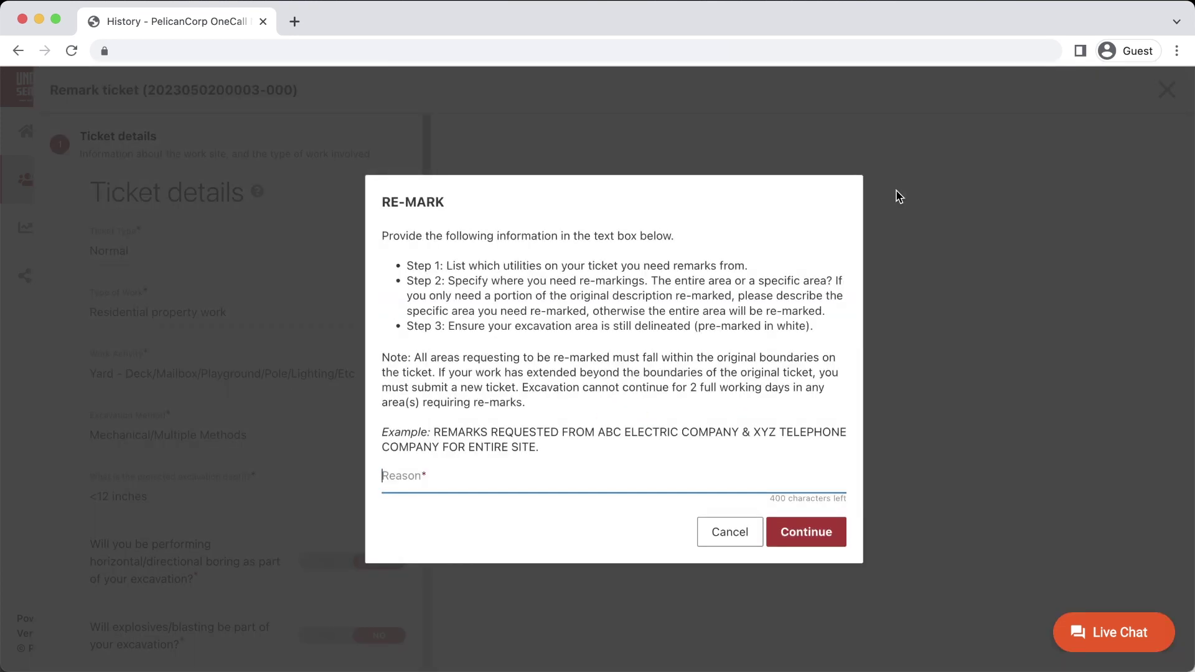
text(Remarks requested from the City of Concord. Please remark th)
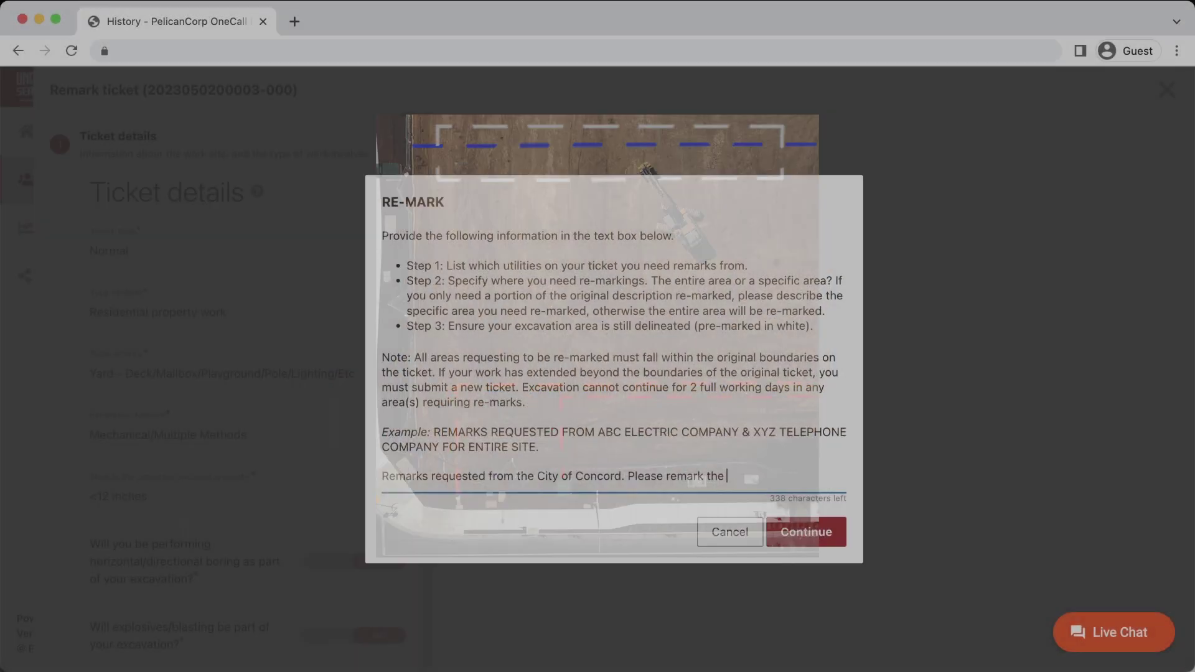
text(east side of the project in the street.)
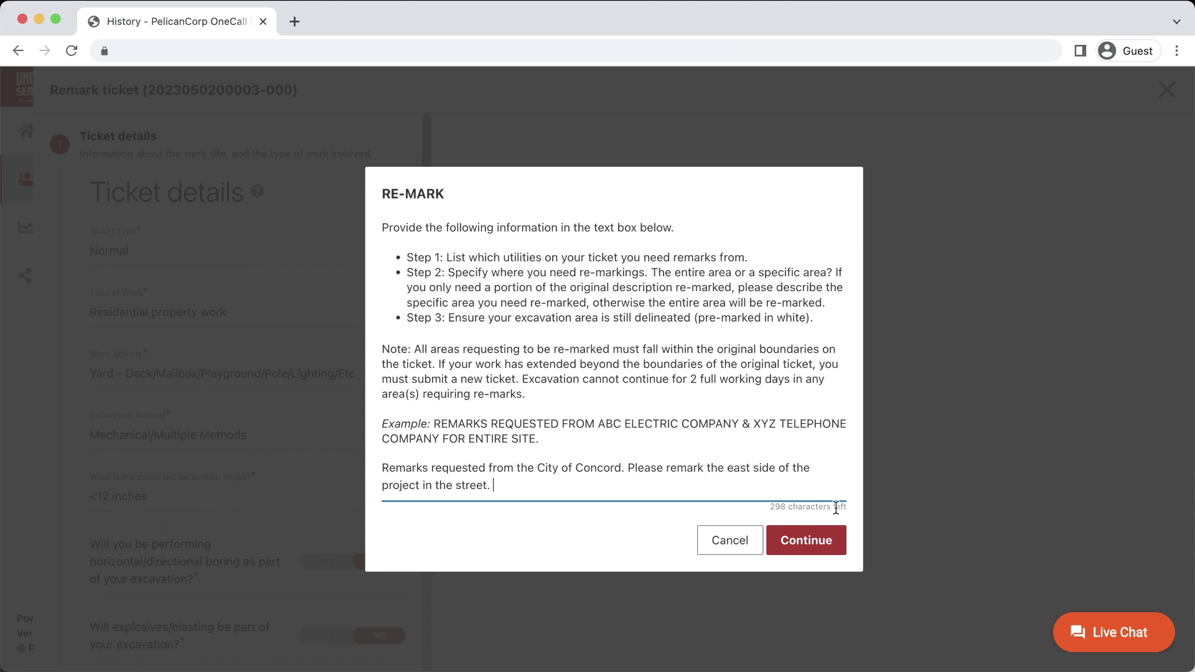
Step: Accept the remark reason and confirm the ticket details and dig site
click(827, 551)
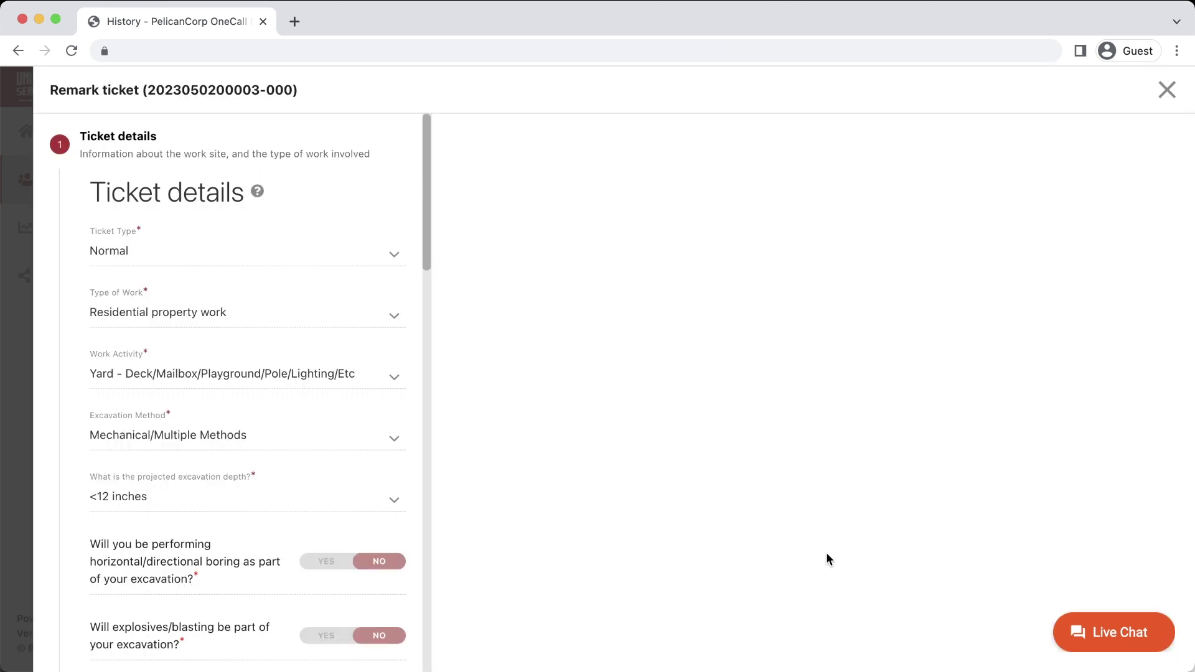
scroll(290, 464, down, 12)
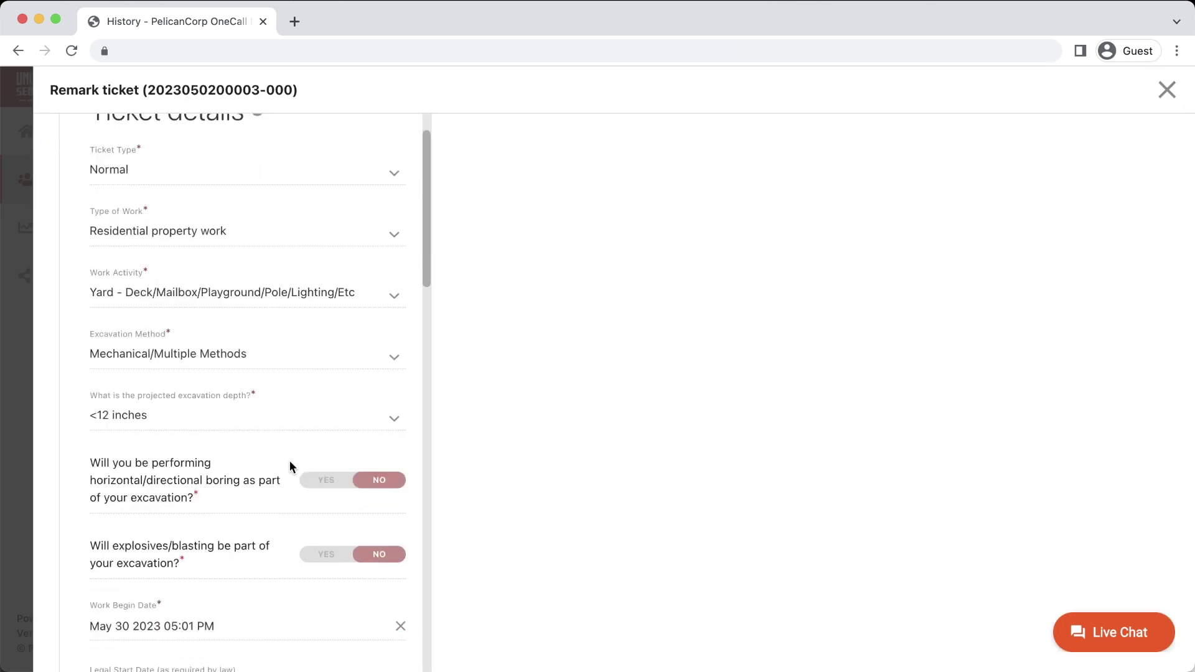
scroll(291, 465, down, 10)
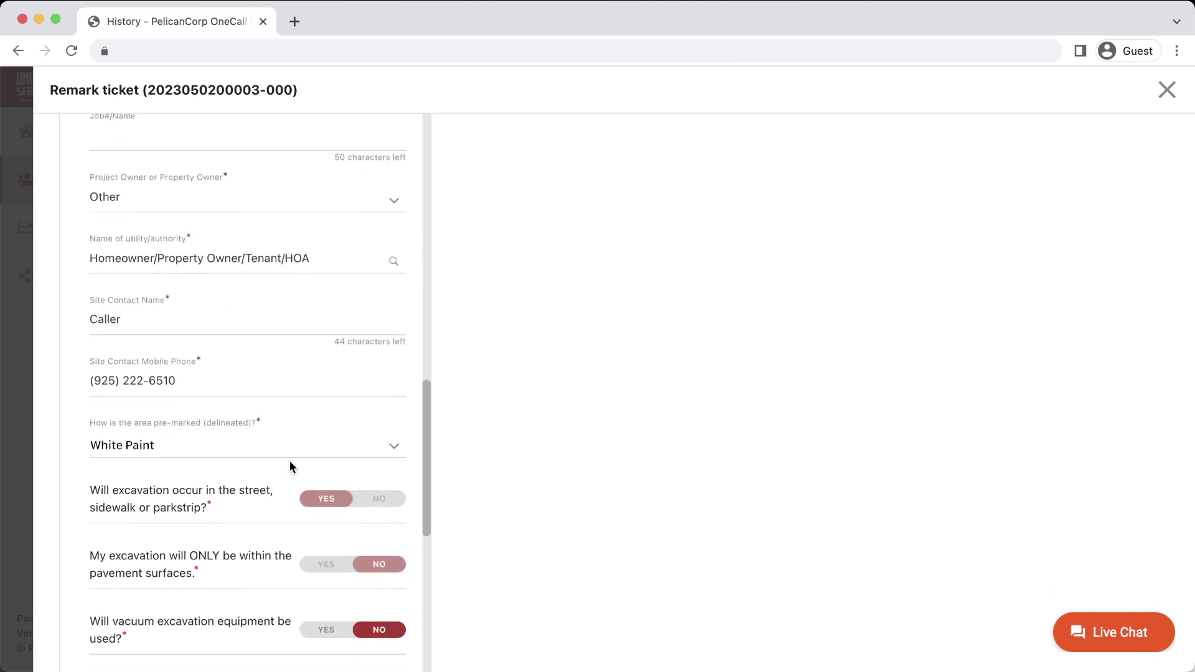
click(293, 513)
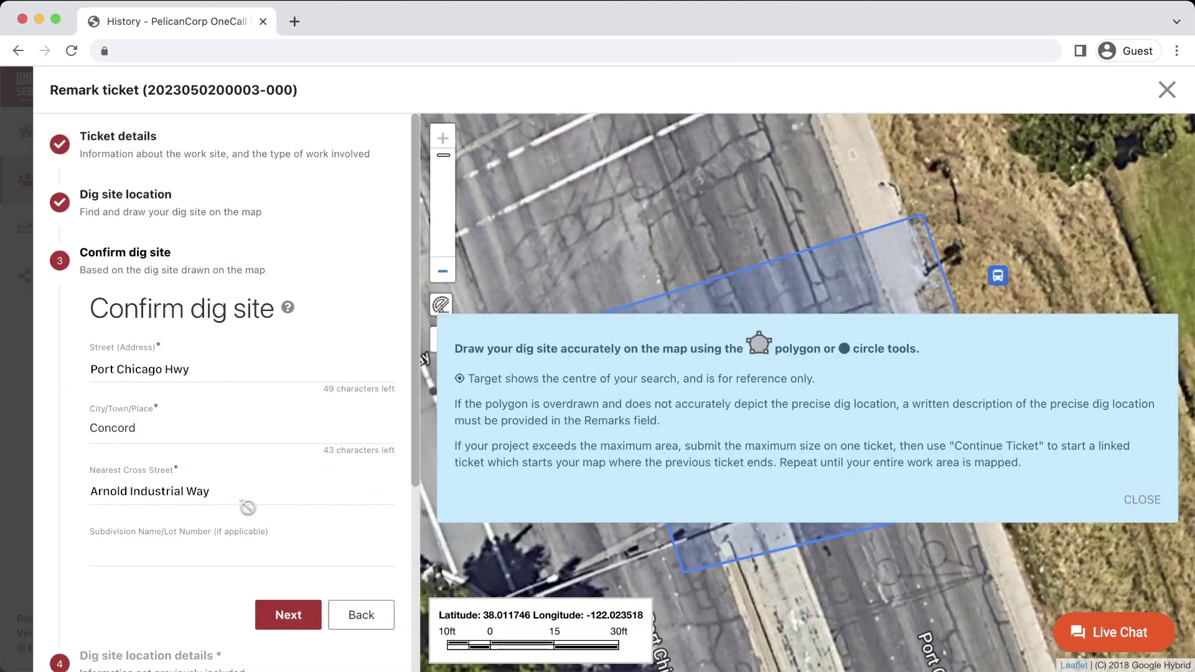
click(1130, 502)
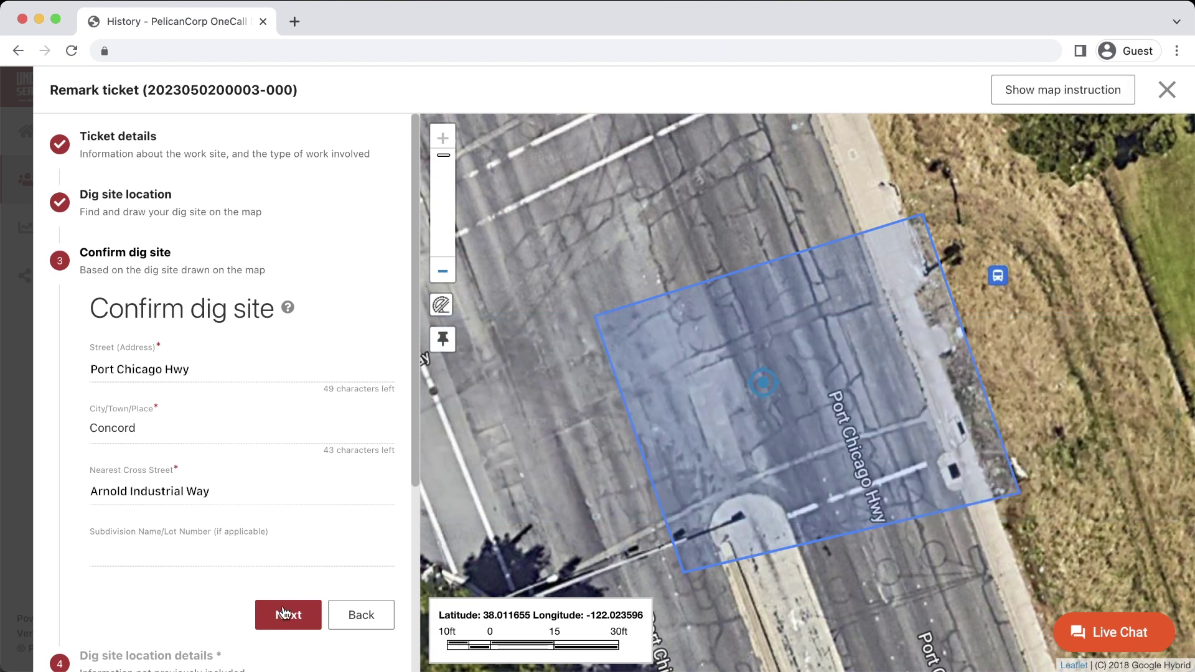
click(284, 613)
Step: Accept the accuracy and private lines acknowledgements and submit the remark ticket
scroll(248, 464, down, 3)
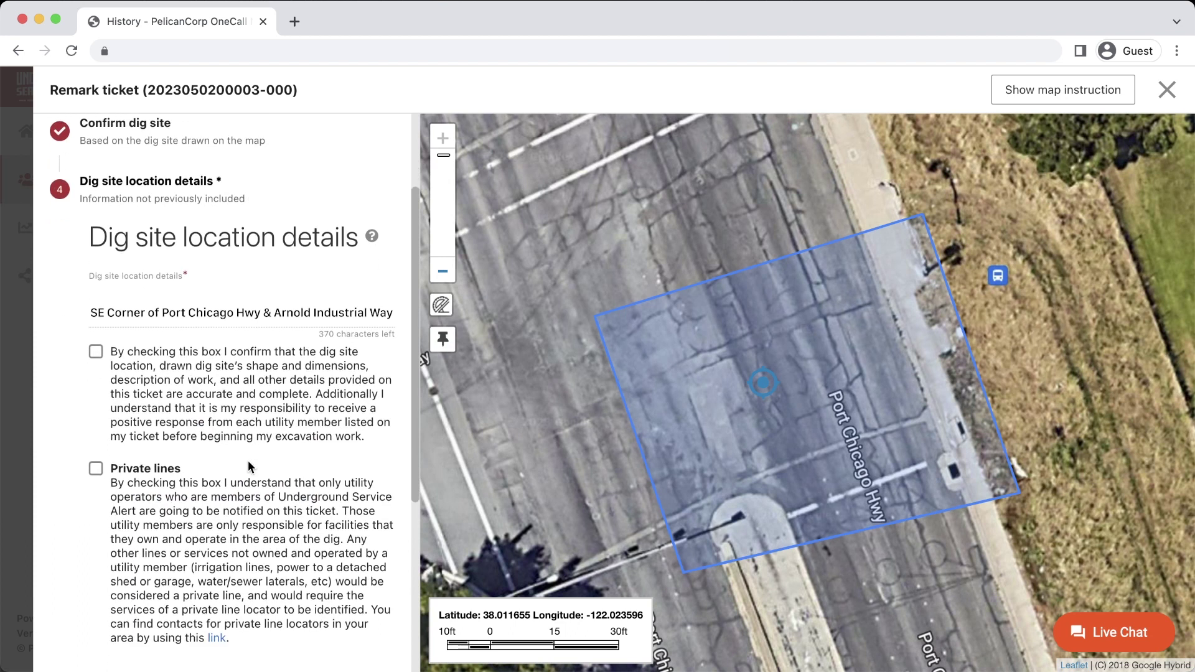
scroll(248, 461, down, 4)
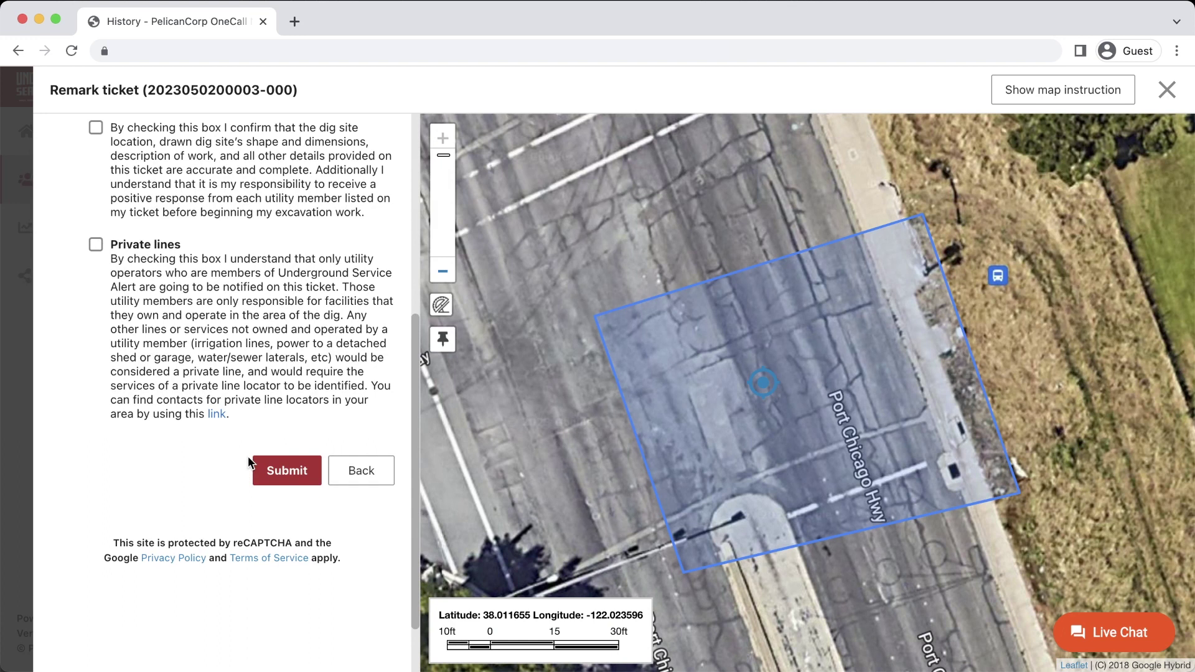
click(96, 129)
click(96, 246)
click(287, 471)
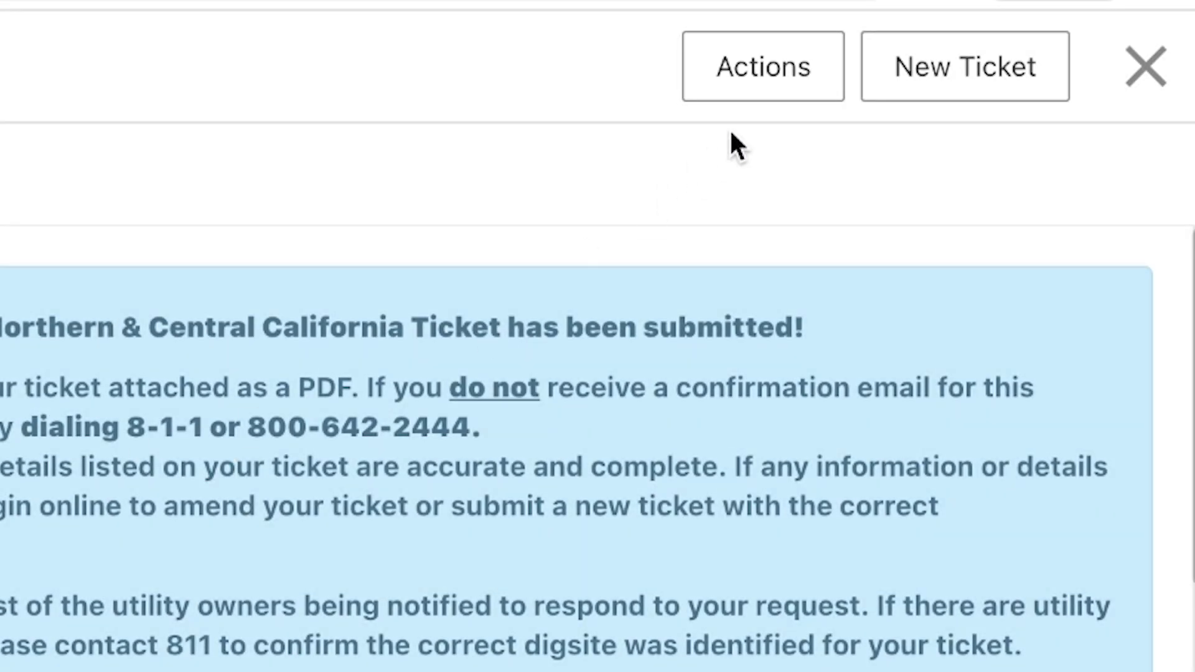
Step: Check which actions the new REMK ticket allows once its summary loads
click(756, 92)
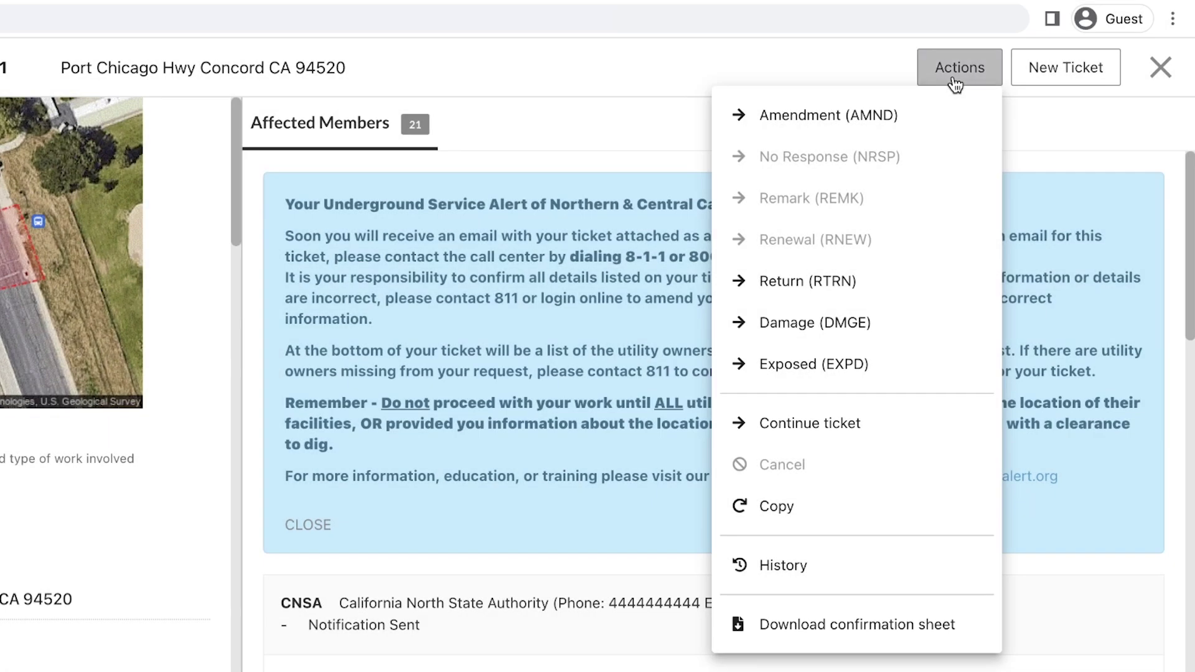
click(959, 68)
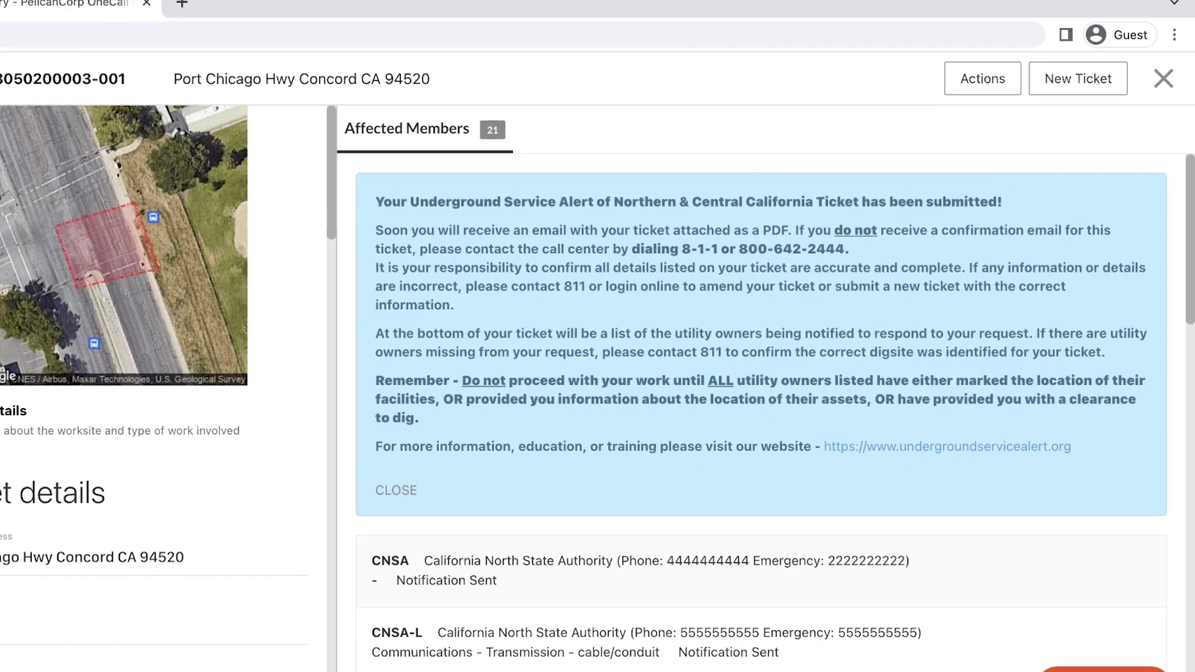